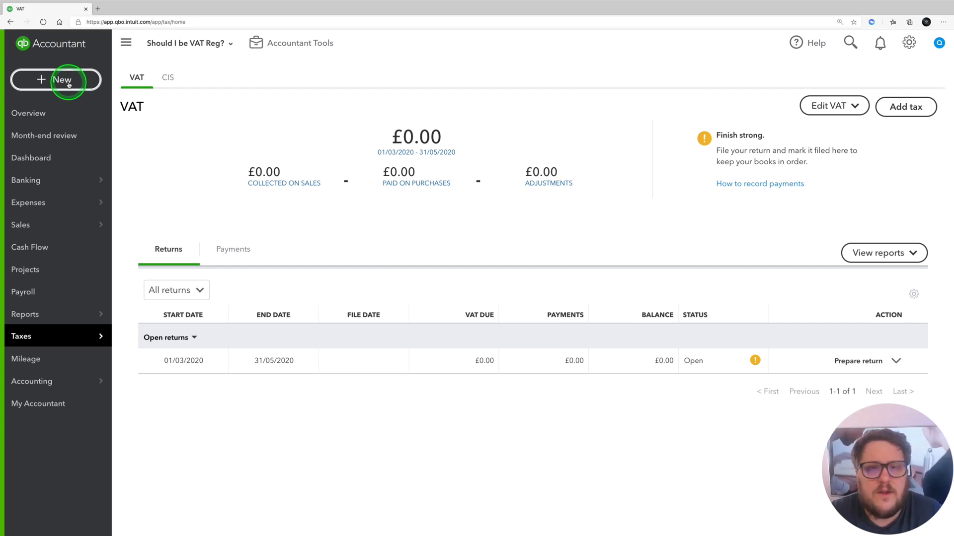
Step: Start a new invoice and assign it to the first customer in the customer list
click(68, 84)
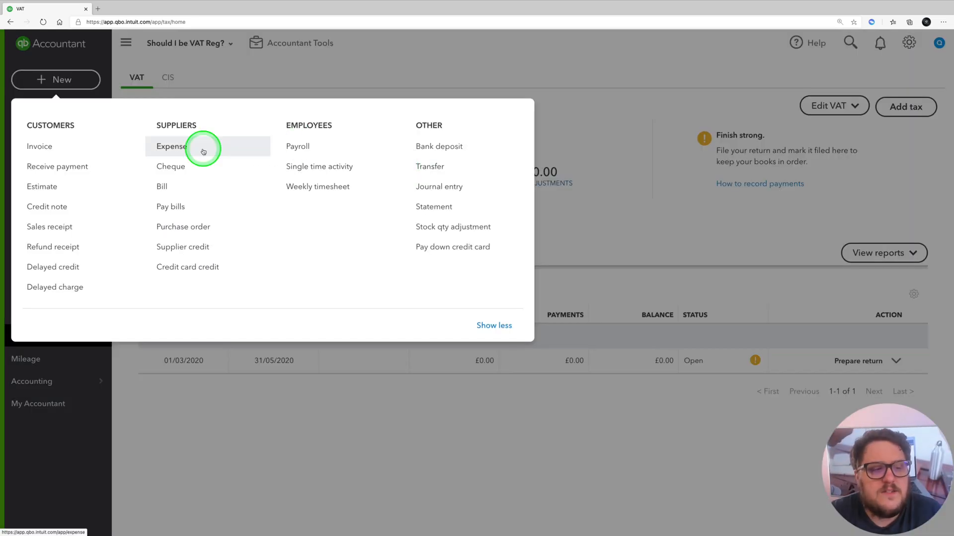
click(64, 145)
click(149, 97)
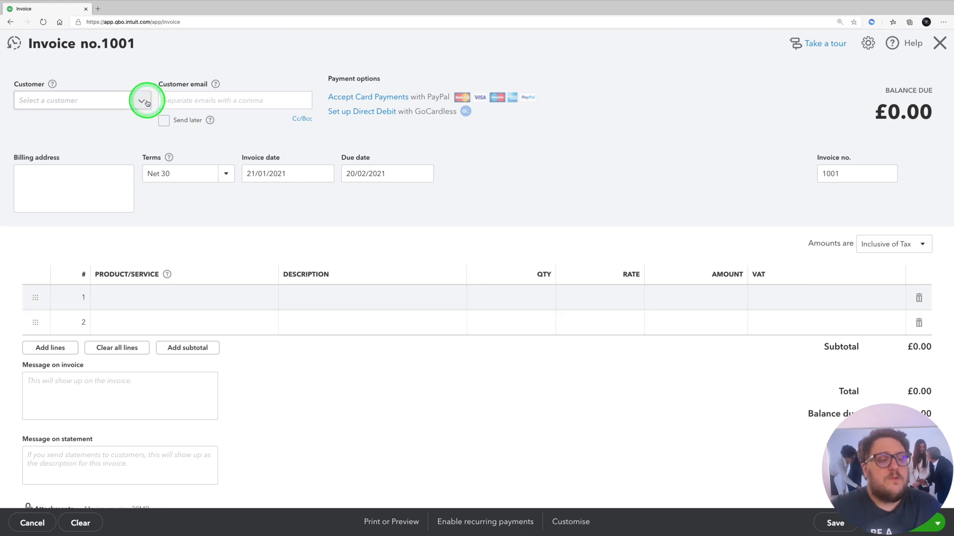
click(107, 147)
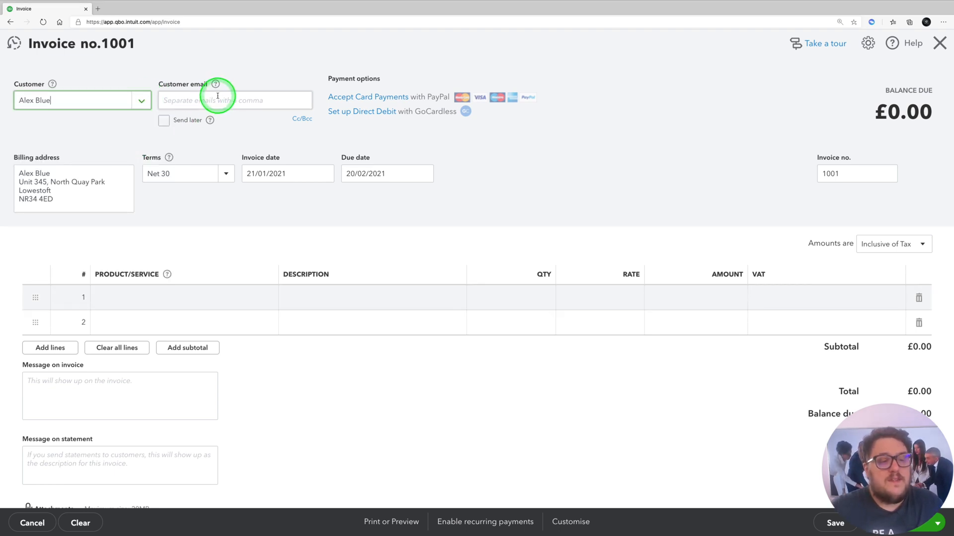
Step: Add a Sales line to the invoice with quantity 2, rate 50 and the 20.0% S VAT rate
click(149, 296)
click(266, 297)
click(167, 357)
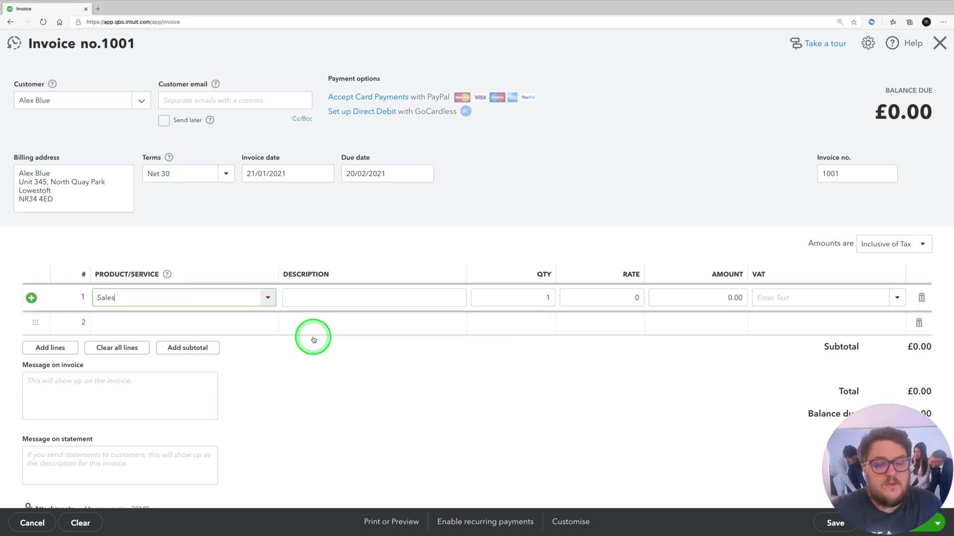
click(522, 296)
text(2)
scroll(535, 282, down, 1)
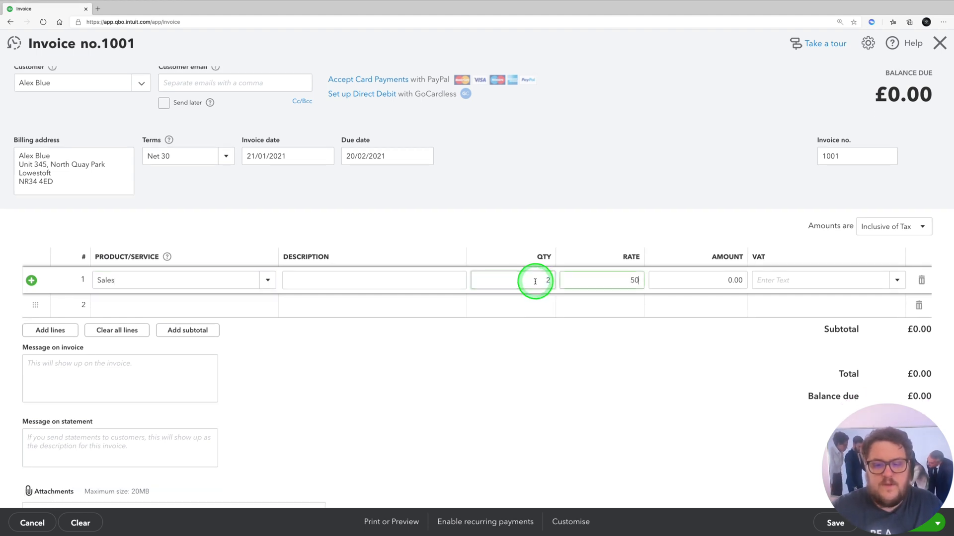
text(50)
key(Tab)
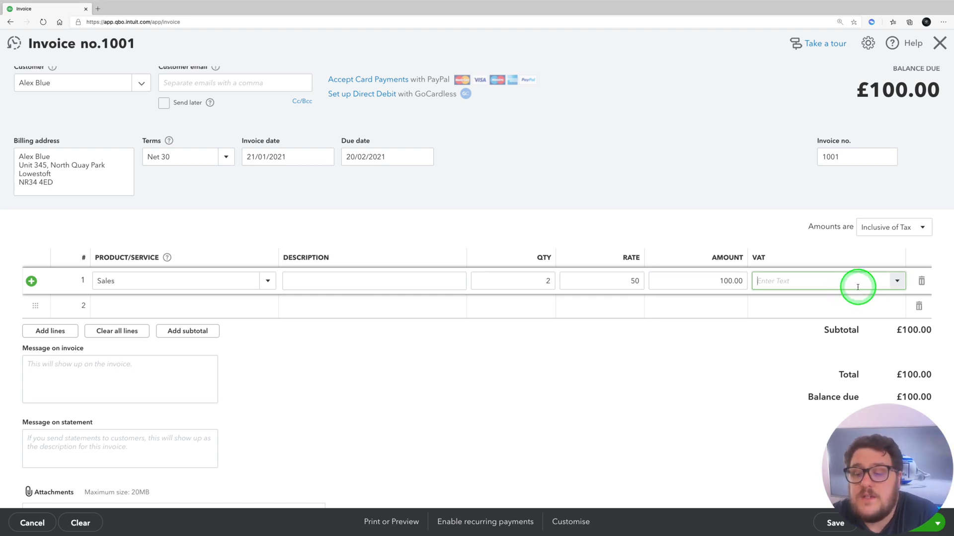
click(898, 282)
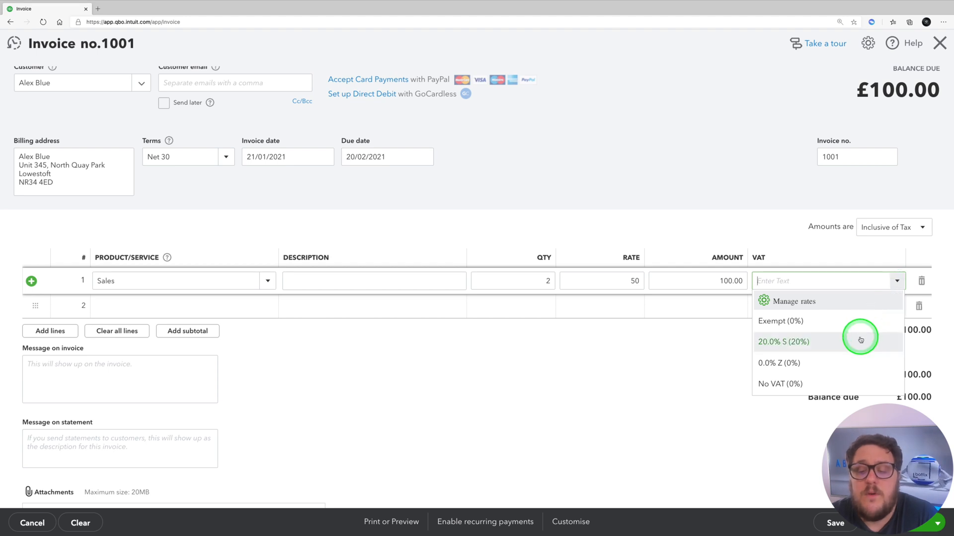
click(779, 342)
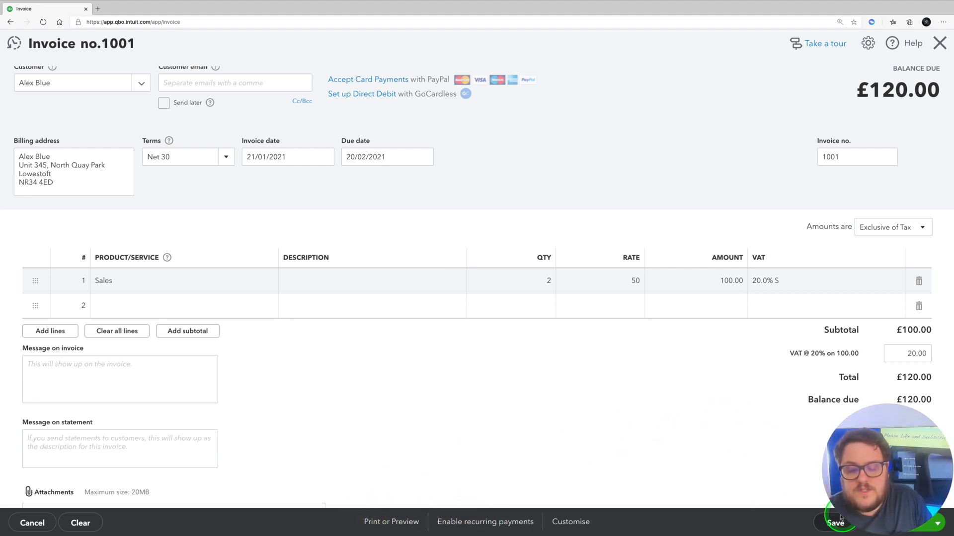
Step: Generate the invoice's print preview, review its VAT registration details and VAT summary, and close the preview
click(385, 521)
click(389, 465)
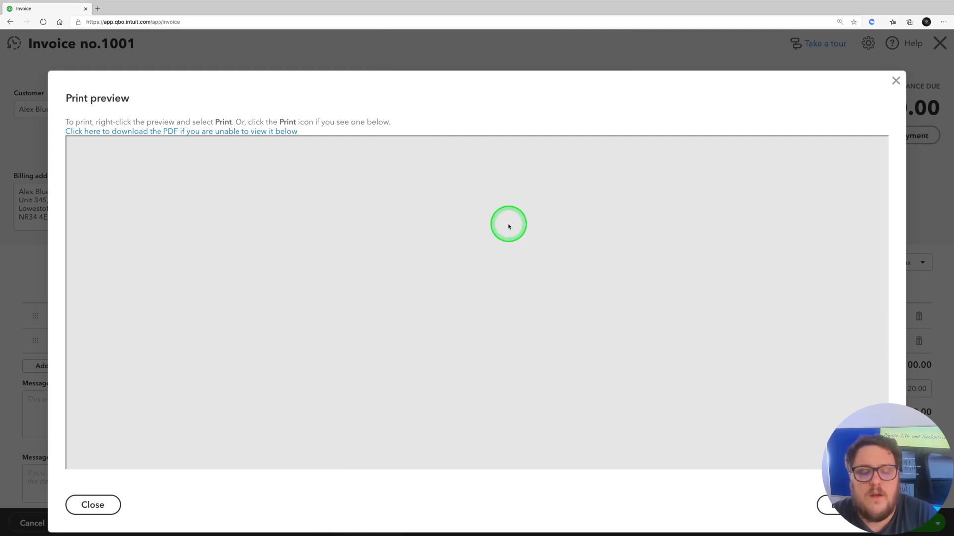
click(575, 268)
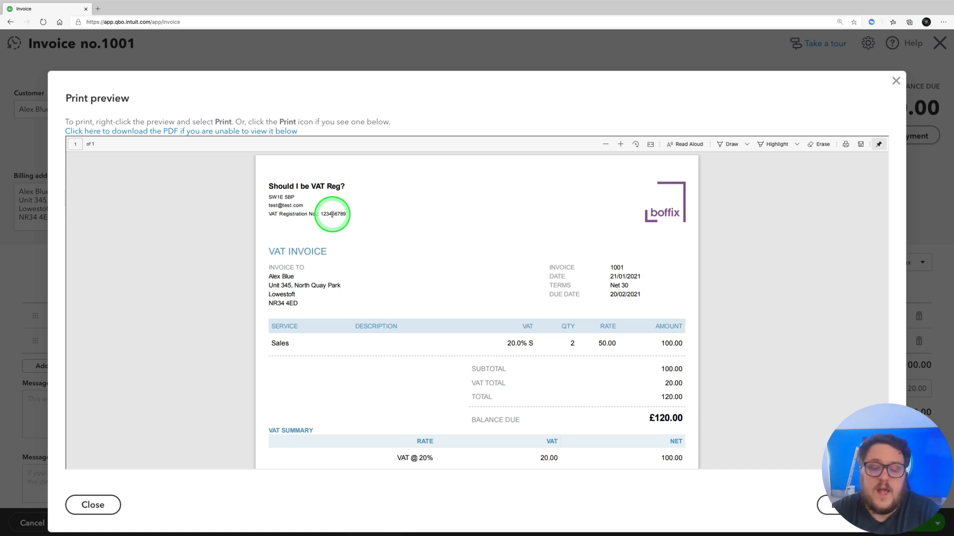
scroll(492, 442, down, 5)
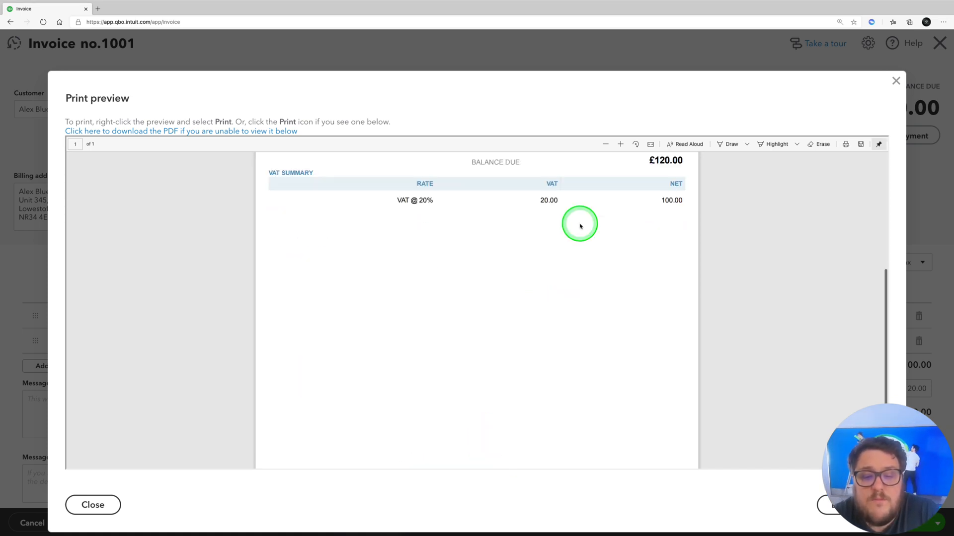
scroll(525, 210, up, 4)
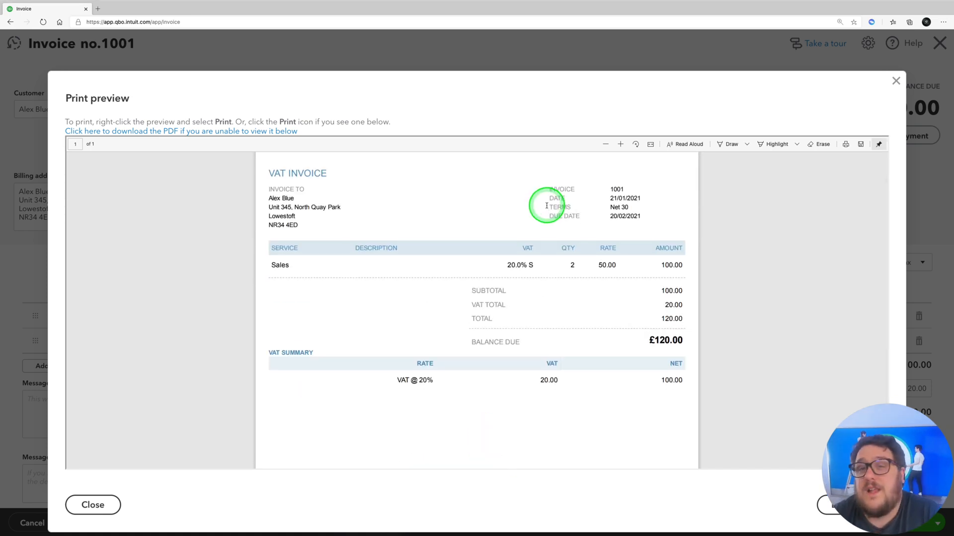
scroll(624, 256, up, 2)
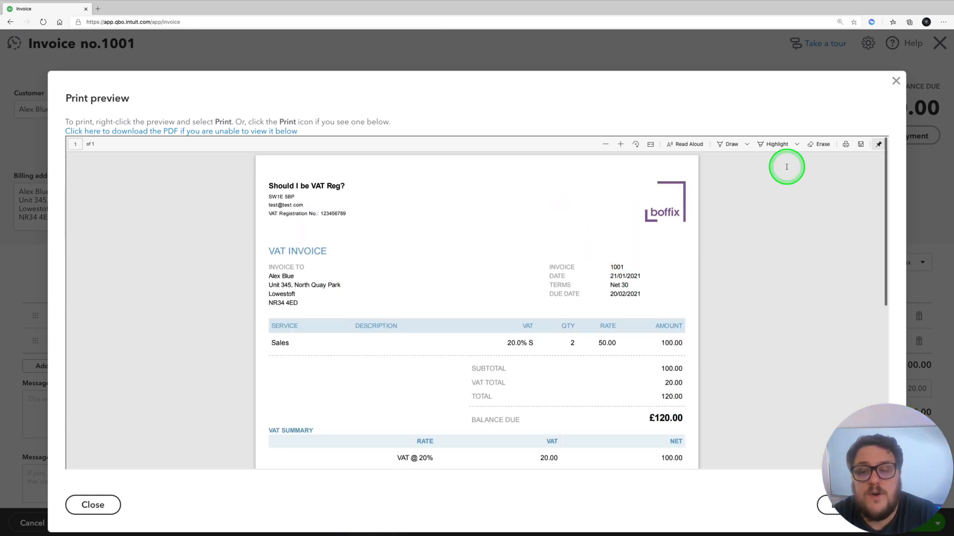
click(895, 80)
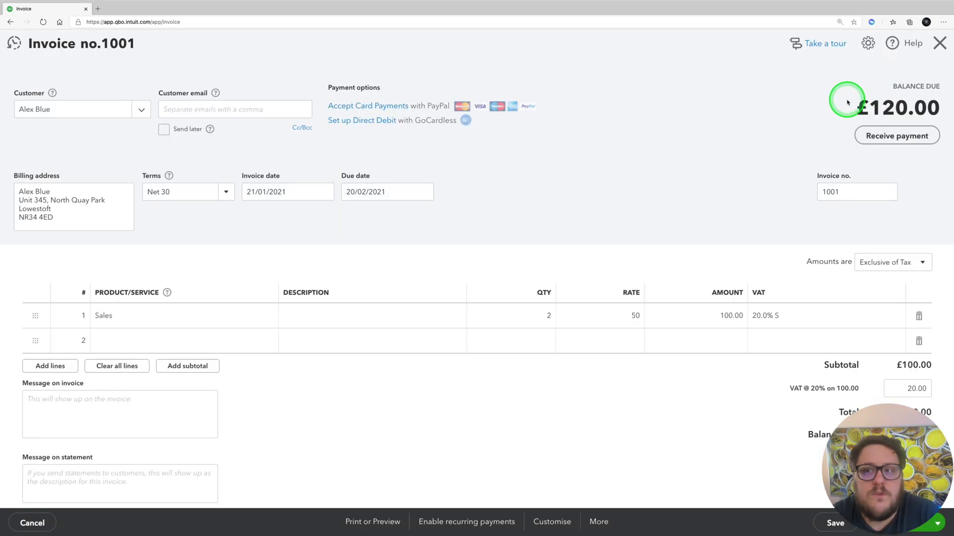
Step: Close the invoice and reload the VAT overview to check the VAT collected on sales
click(940, 43)
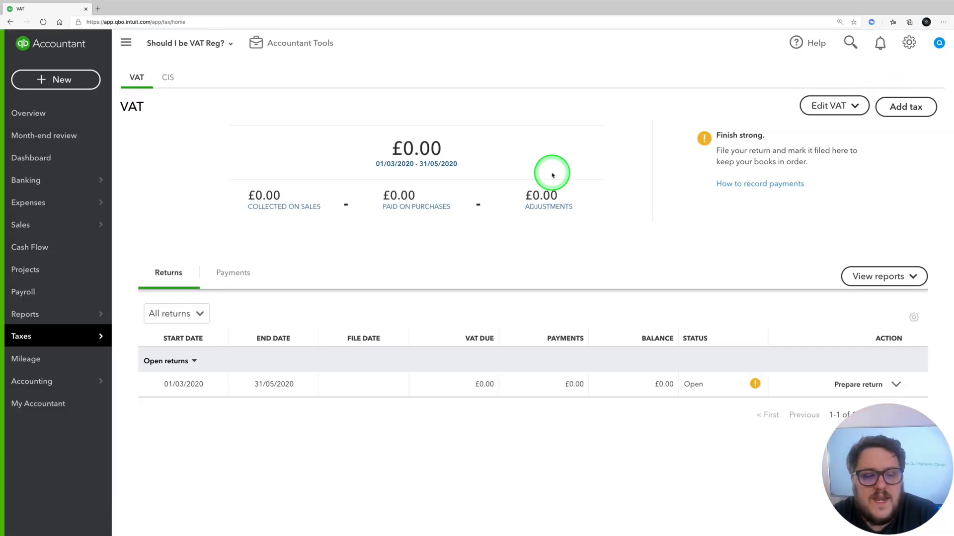
click(43, 21)
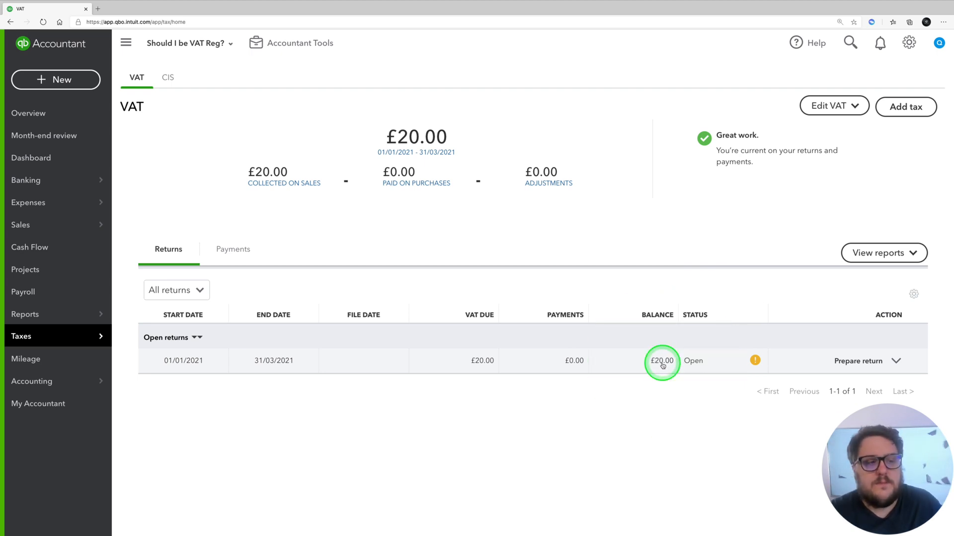
Step: Start a new expense for payee British Oak with Cash as both the payment account and the payment method
click(35, 79)
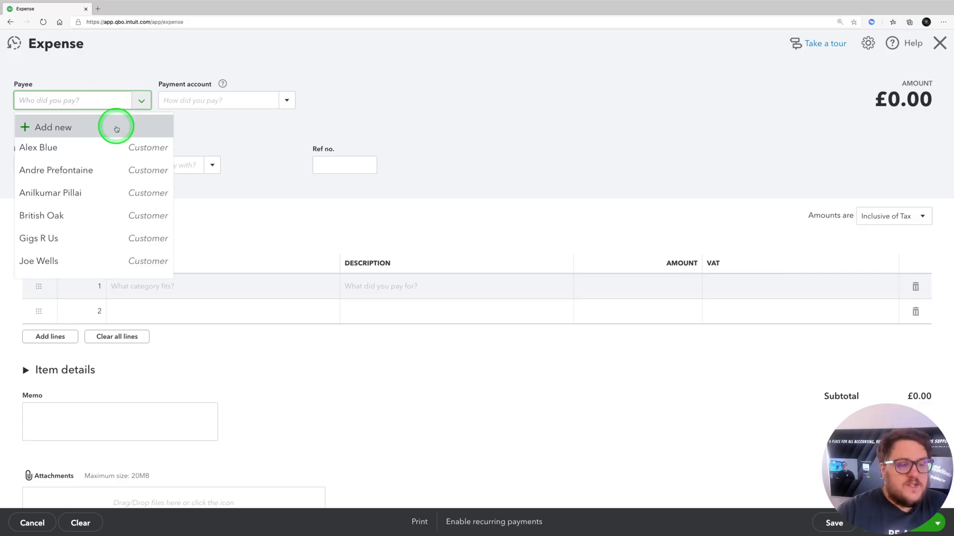
scroll(101, 225, down, 2)
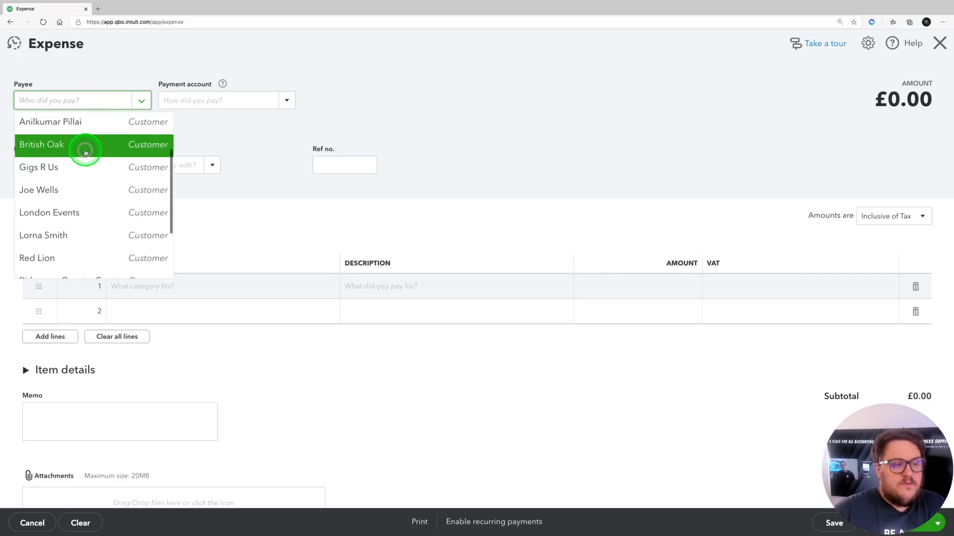
click(85, 145)
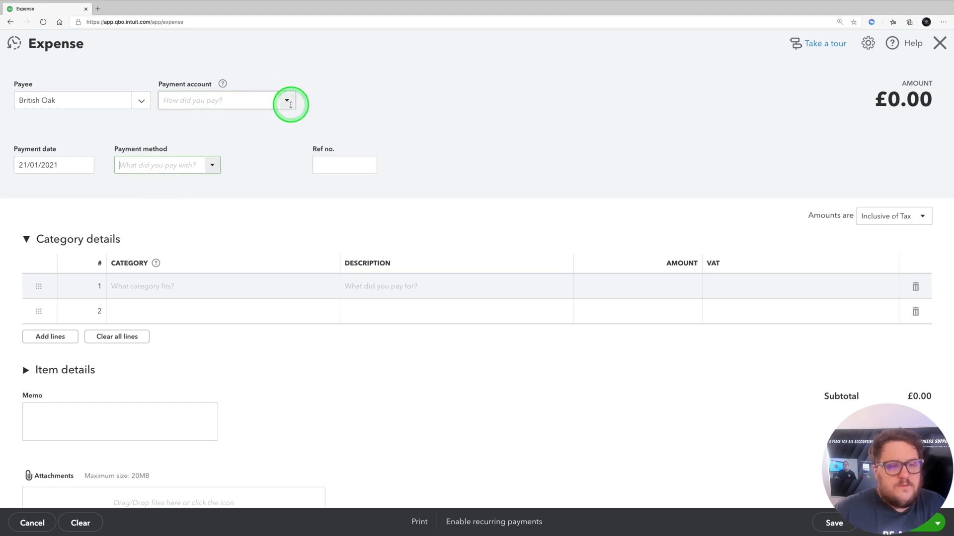
click(287, 100)
text(Cash)
click(219, 121)
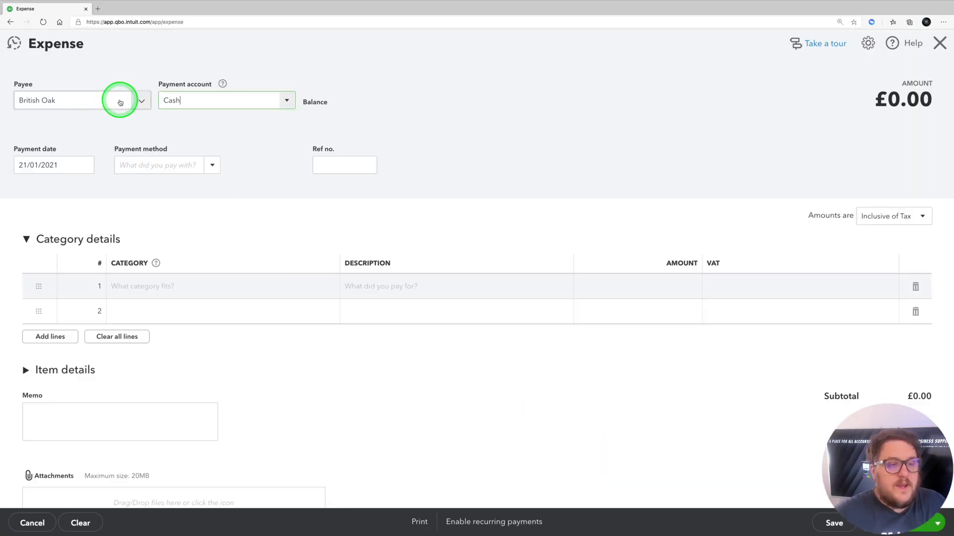
triple_click(58, 164)
click(208, 166)
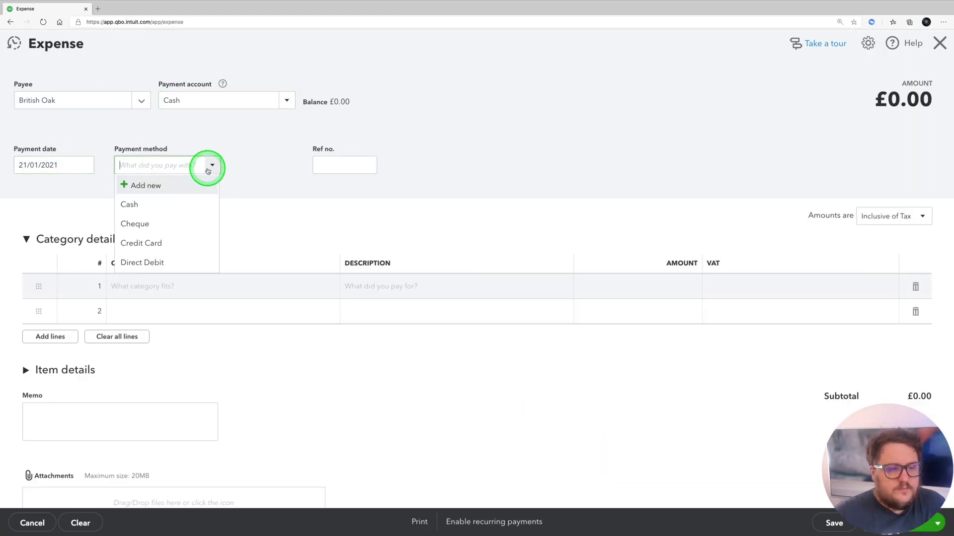
click(155, 206)
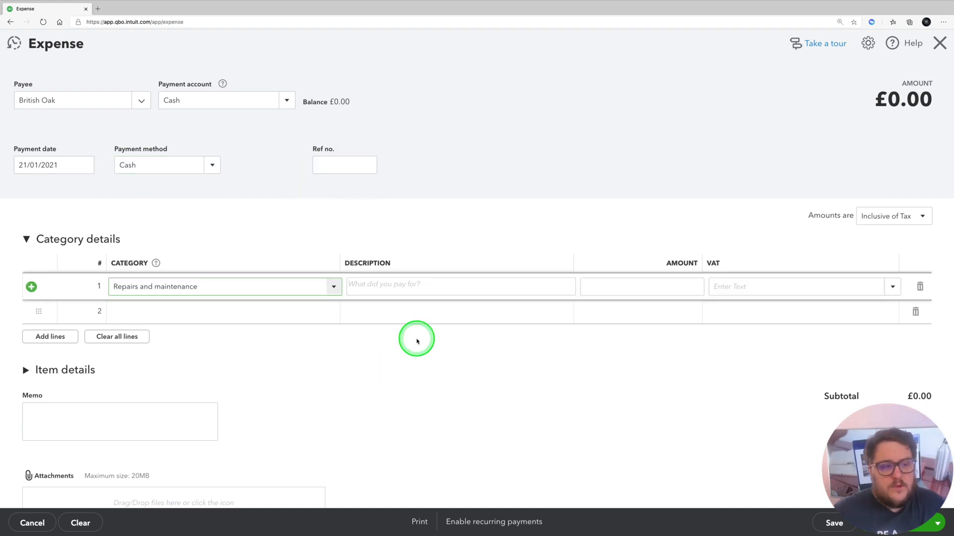
Step: Complete the first expense line as Repairs and maintenance, description Repair, amount 50.00, VAT 20.0% S
key(Tab)
text(Rep)
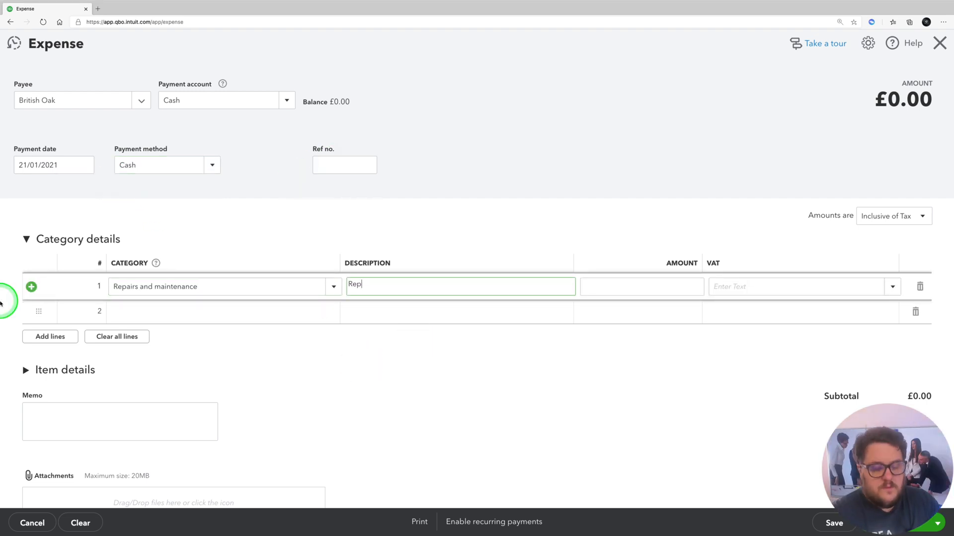
key(Tab)
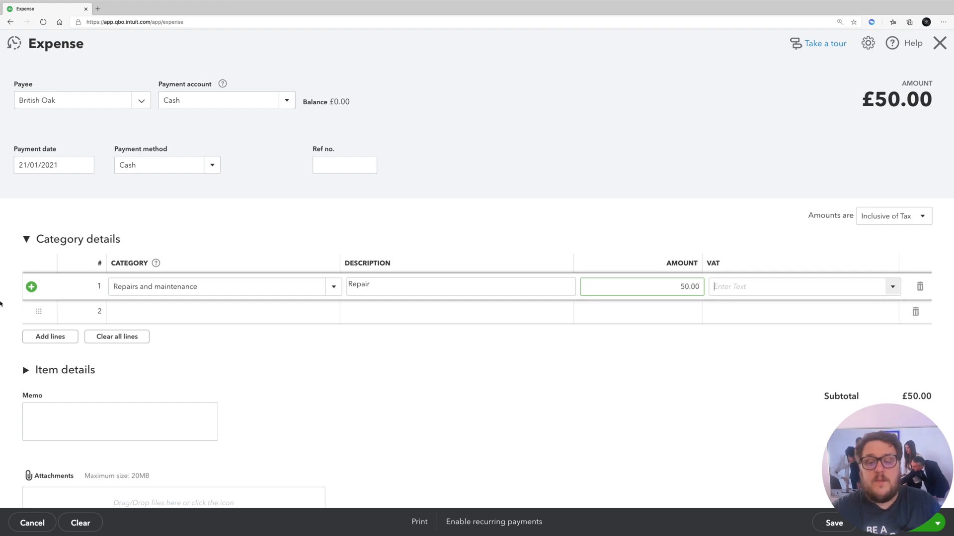
text(20)
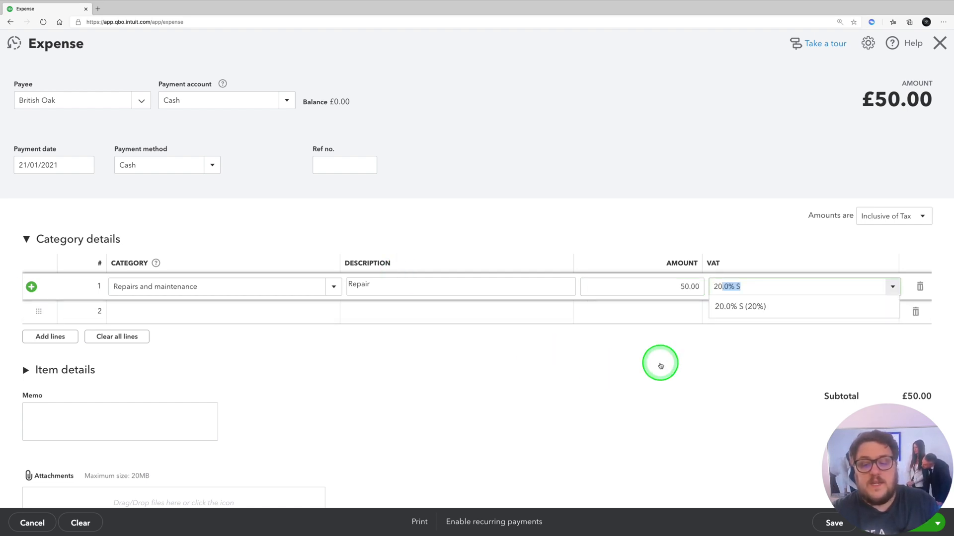
click(753, 305)
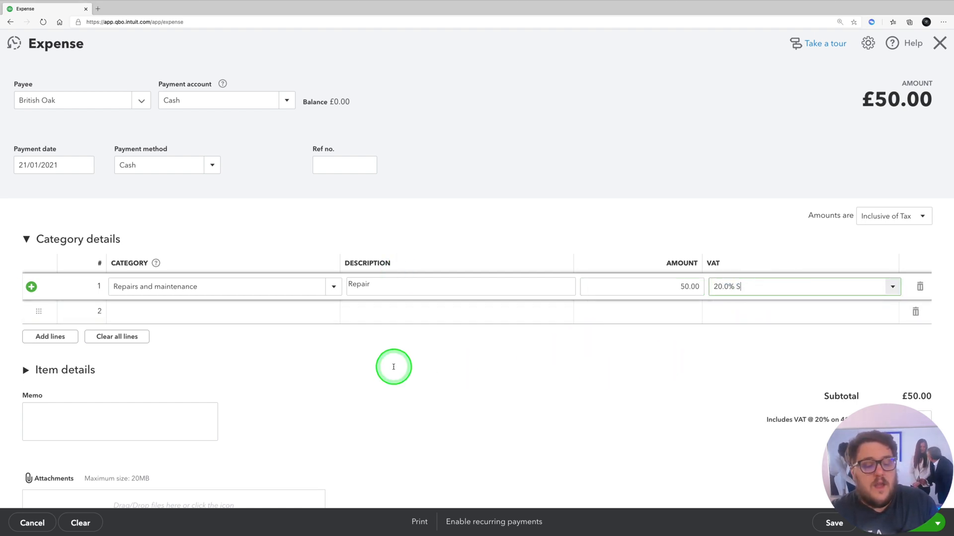
Step: Review the expense's tax-inclusive amount and VAT calculation, then save and close the expense
scroll(348, 365, down, 1)
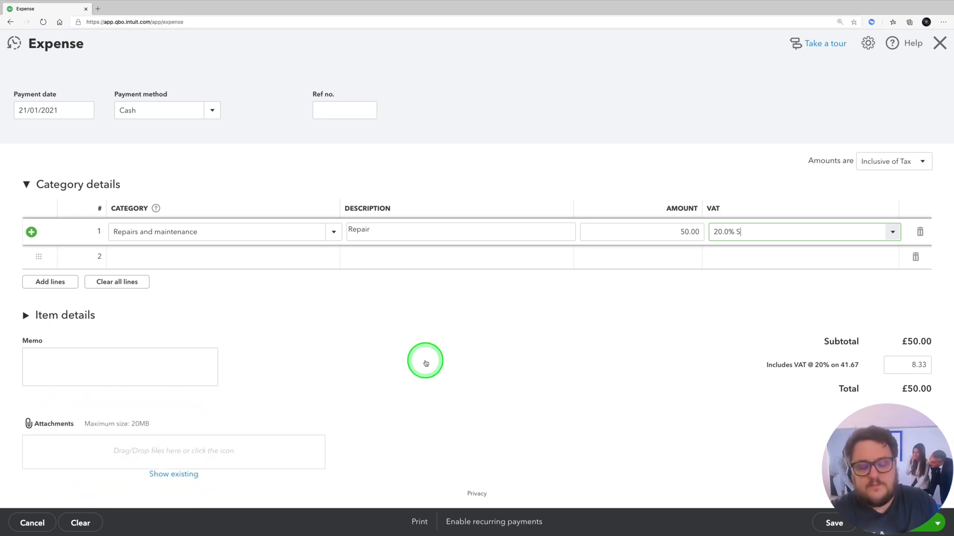
scroll(426, 362, up, 1)
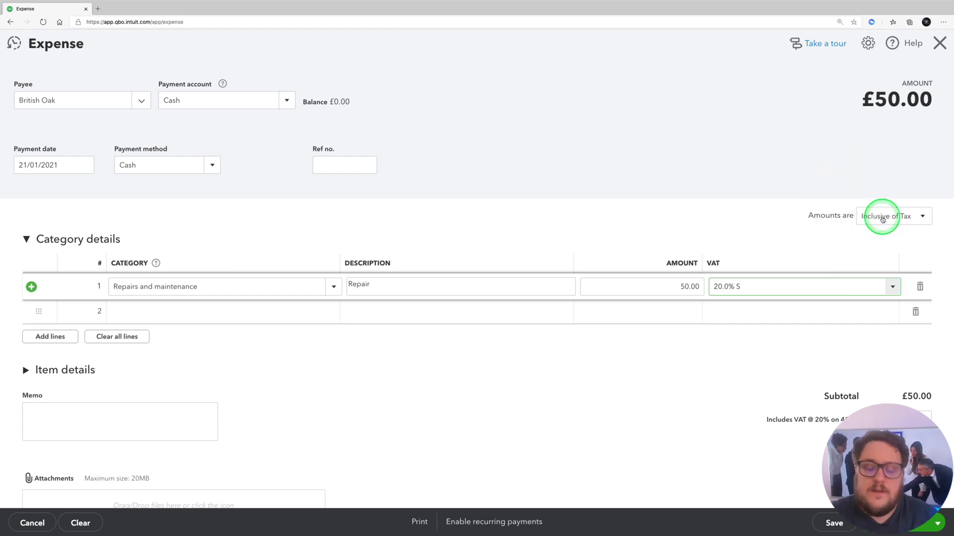
click(656, 286)
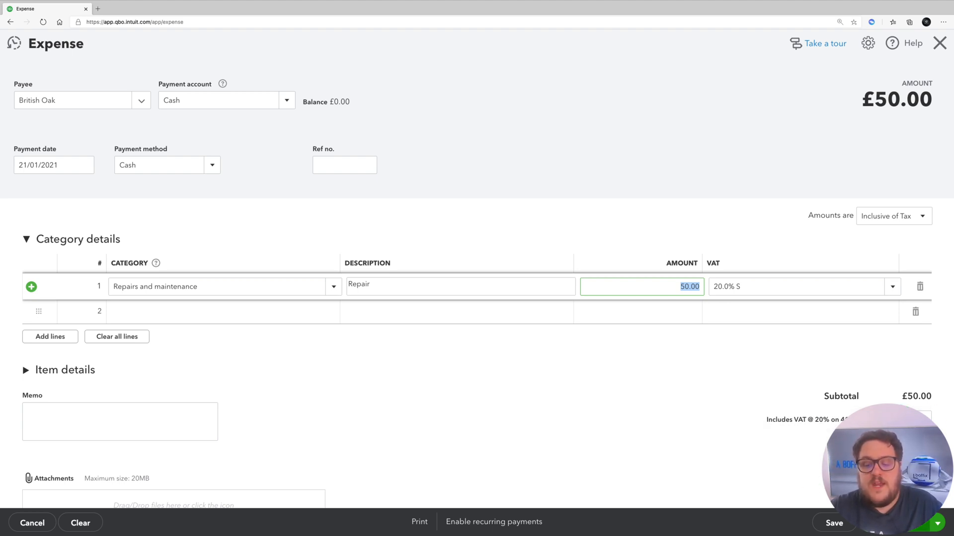
click(891, 530)
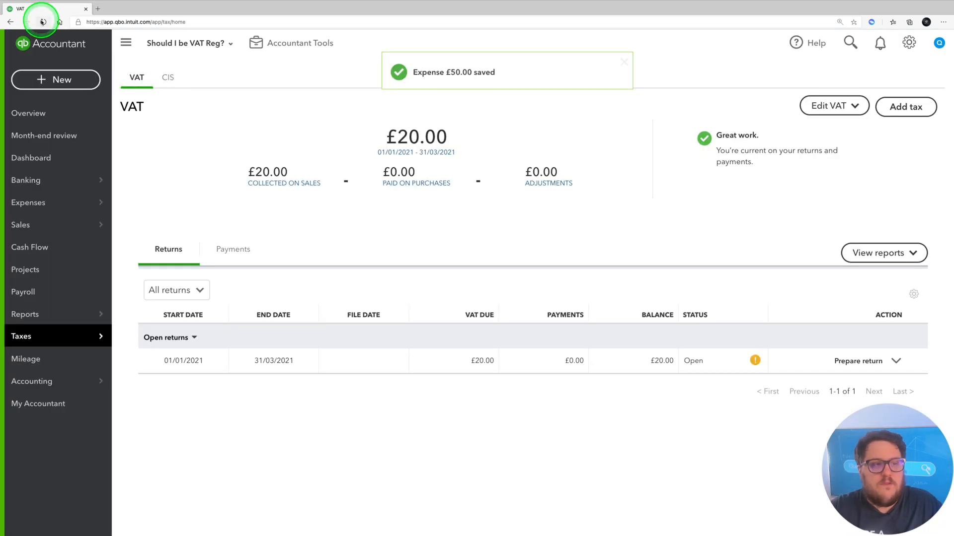
Step: Reload the VAT overview and start preparing the open return for 01/01/2021 to 31/03/2021
click(42, 22)
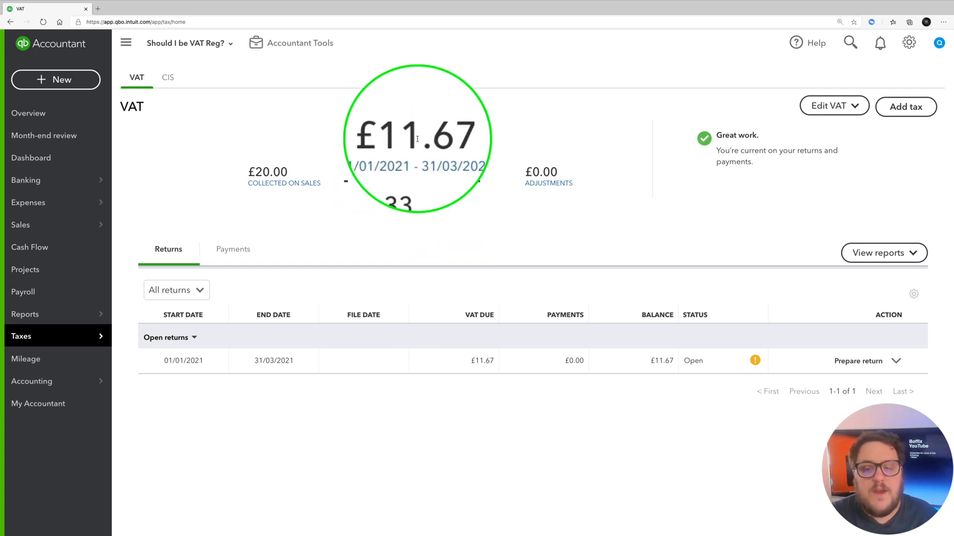
click(875, 365)
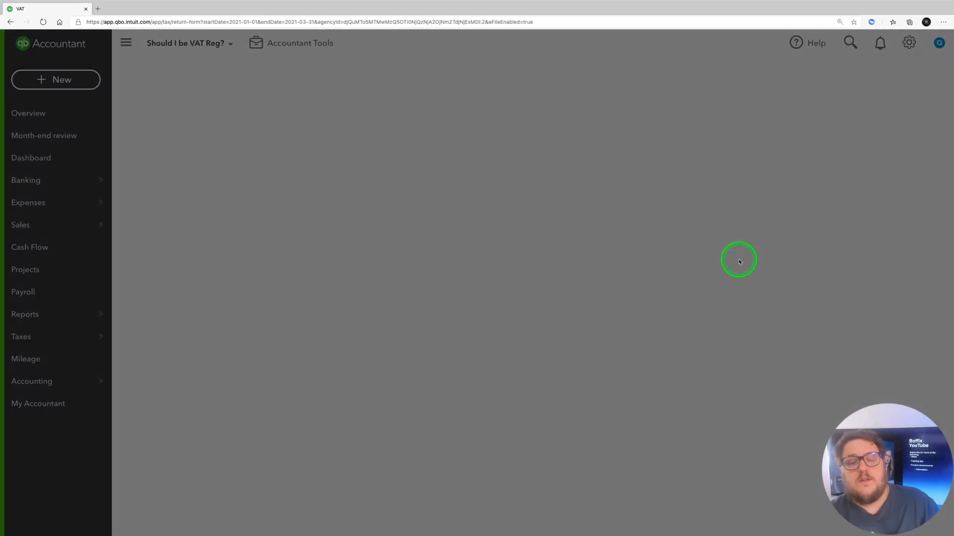